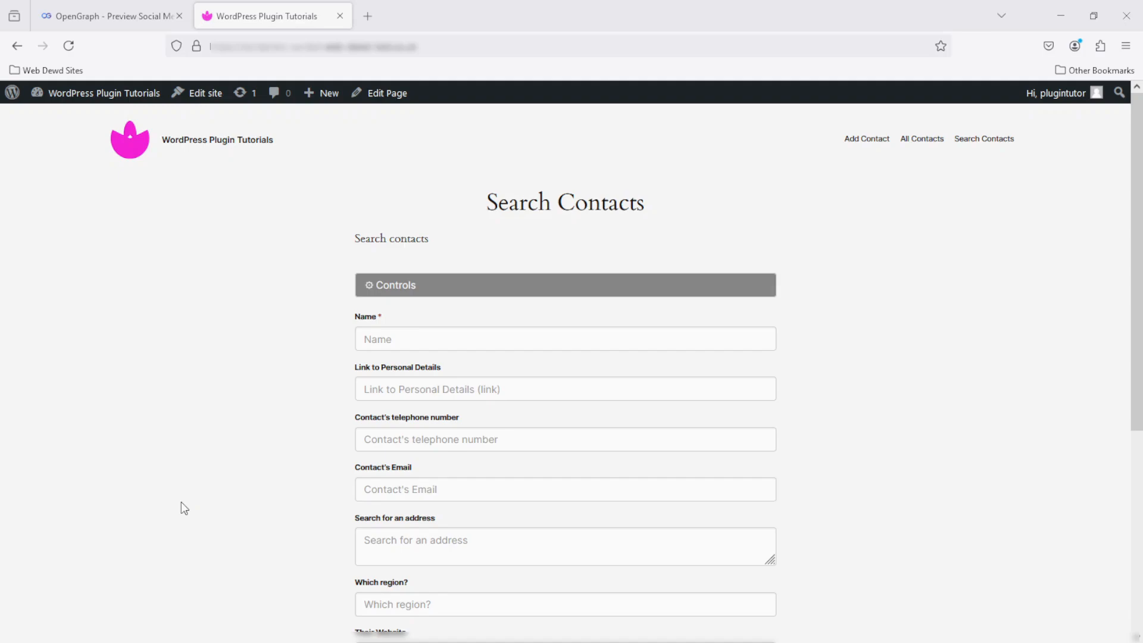
Step: Search the contacts by first name and open the details of the matching contact that has a picture
left_click(433, 339)
type("James")
key("Return")
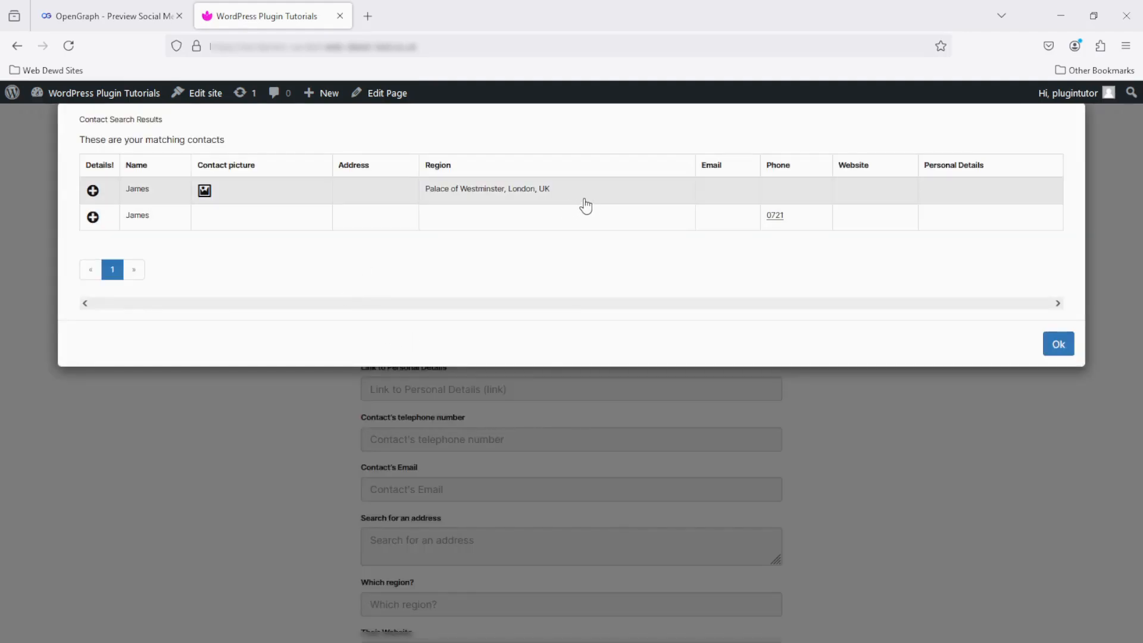
left_click(616, 196)
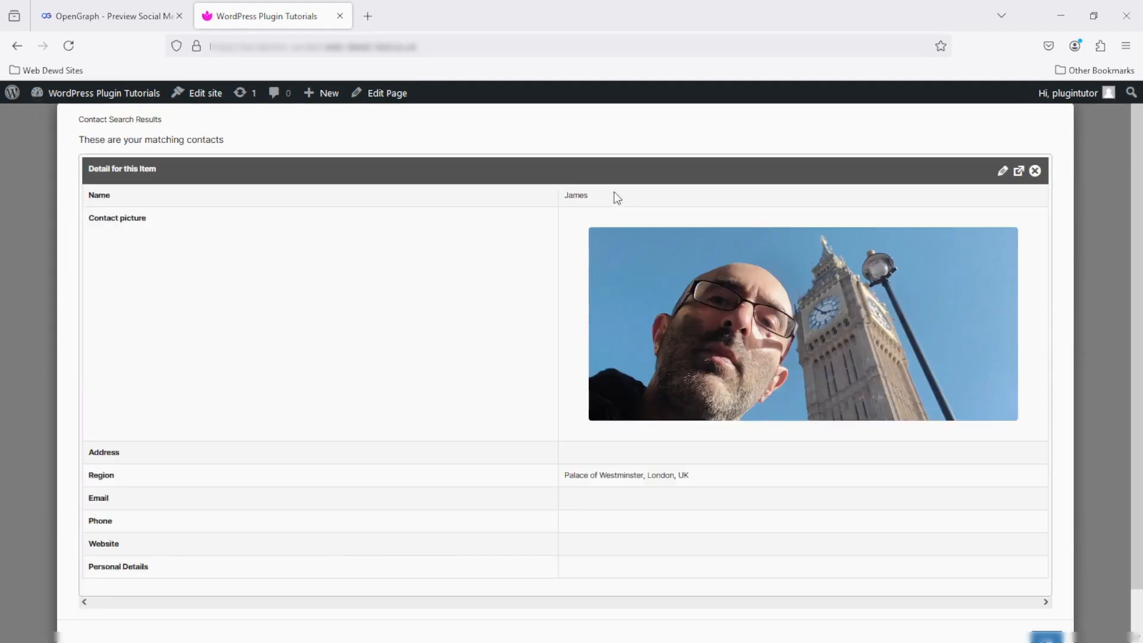
Step: Open the contact's update page and its read-only page from the item details, and check the read-only page's controls
left_click(1002, 173)
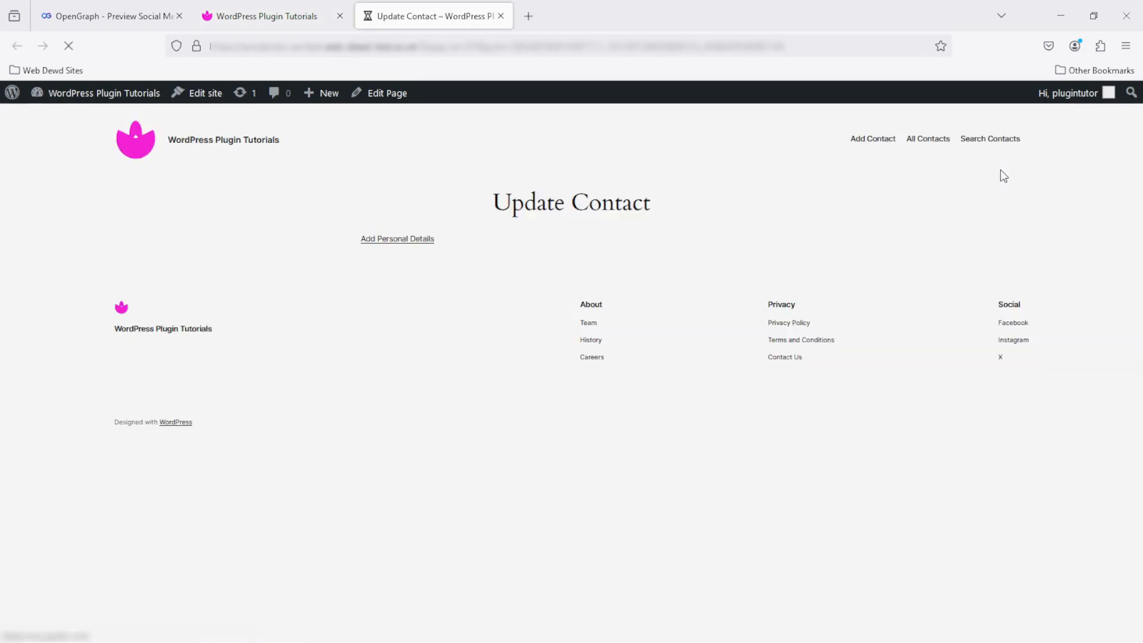
left_click(410, 247)
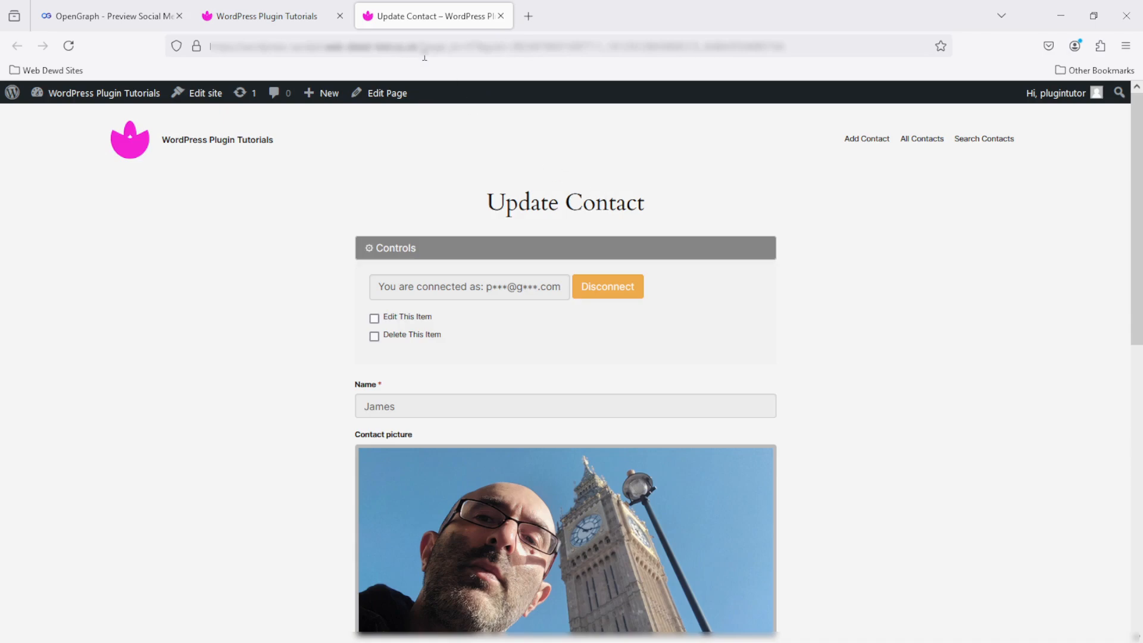
left_click(305, 14)
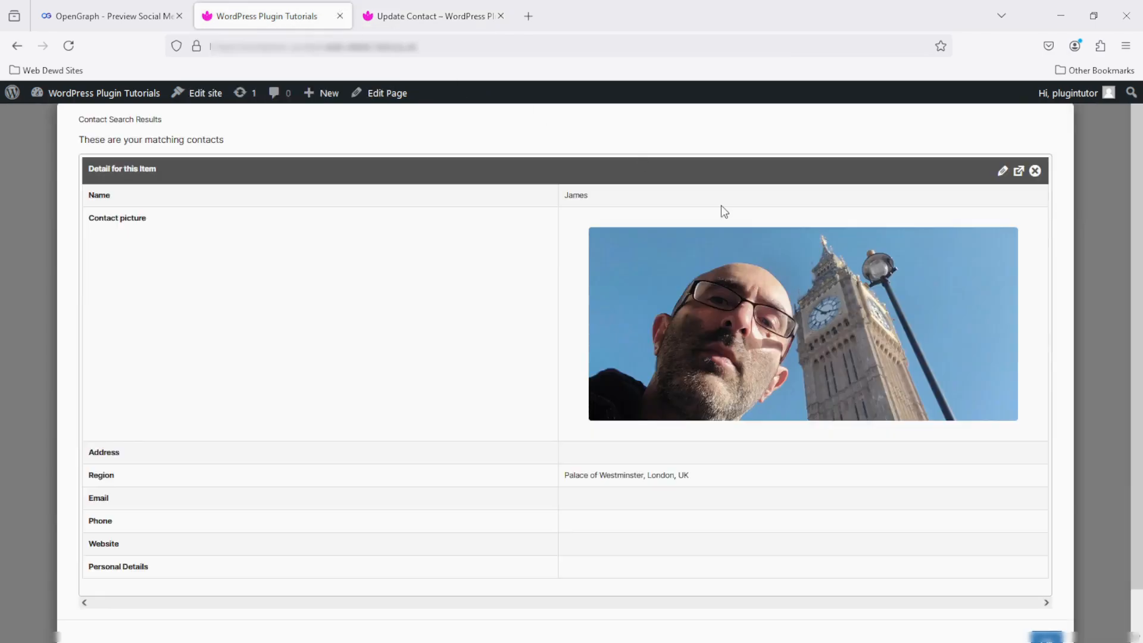
left_click(1019, 172)
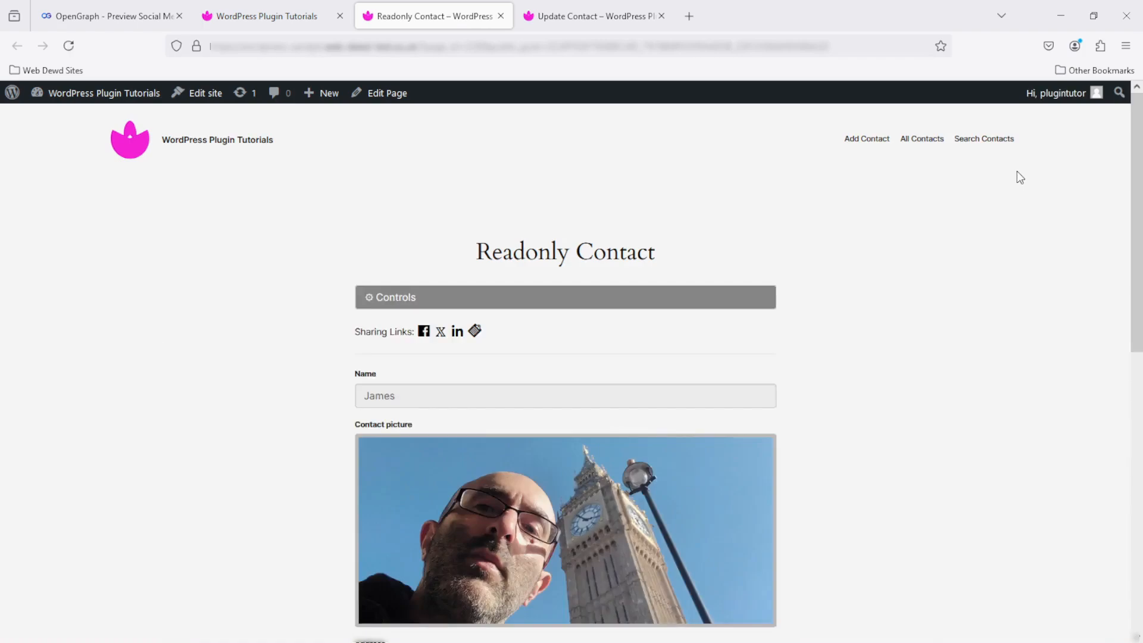
left_click(413, 300)
left_click(412, 301)
Step: Go to the site's admin dashboard and open the Dataflex Link Preview settings
mouse_move(79, 94)
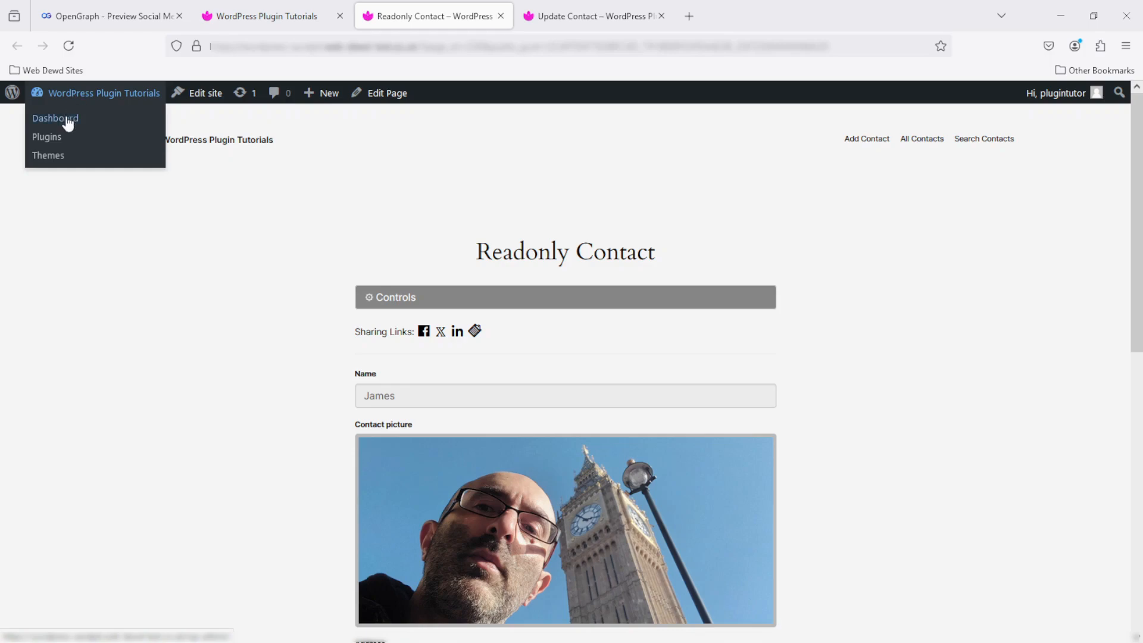
left_click(64, 119)
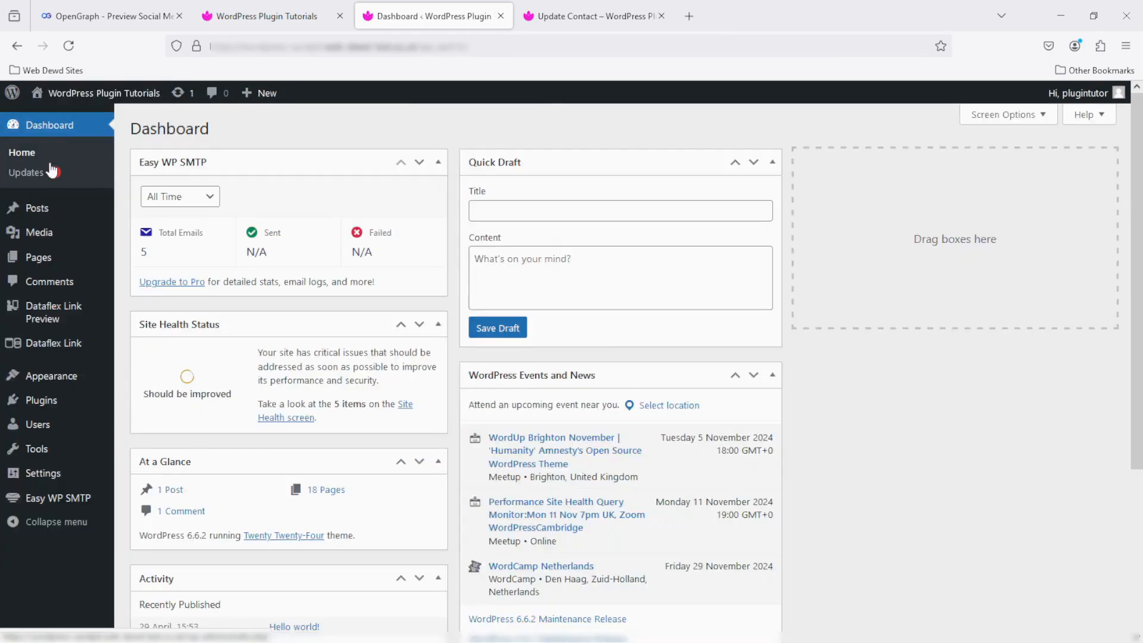
left_click(44, 311)
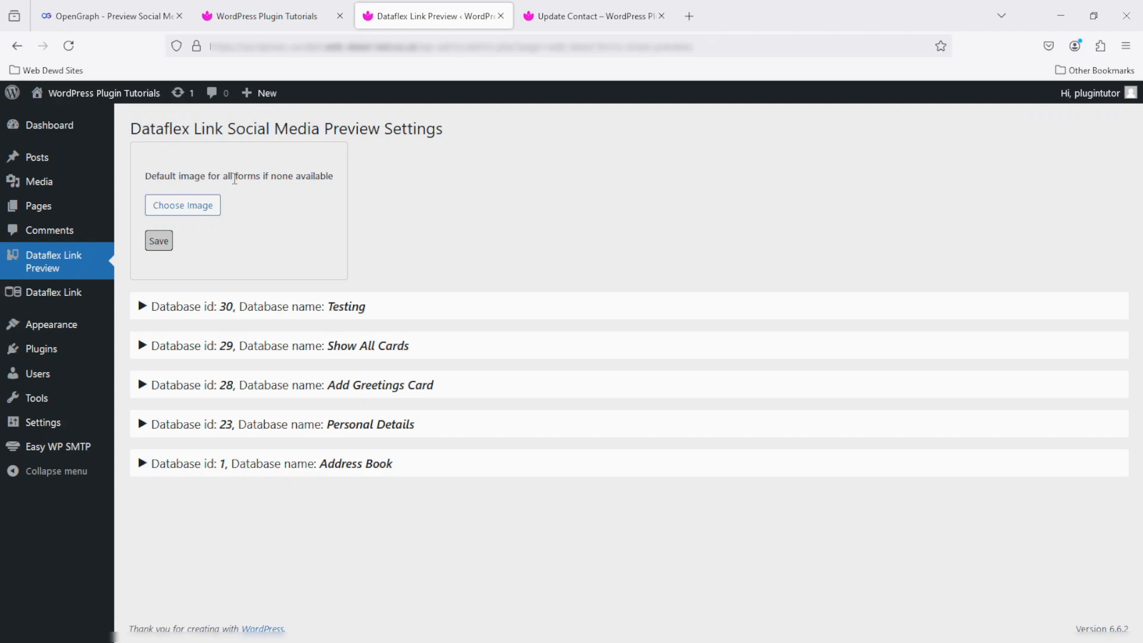
Step: Set tutorial-1.png from the media library as the default image for all forms and save it
left_click(189, 205)
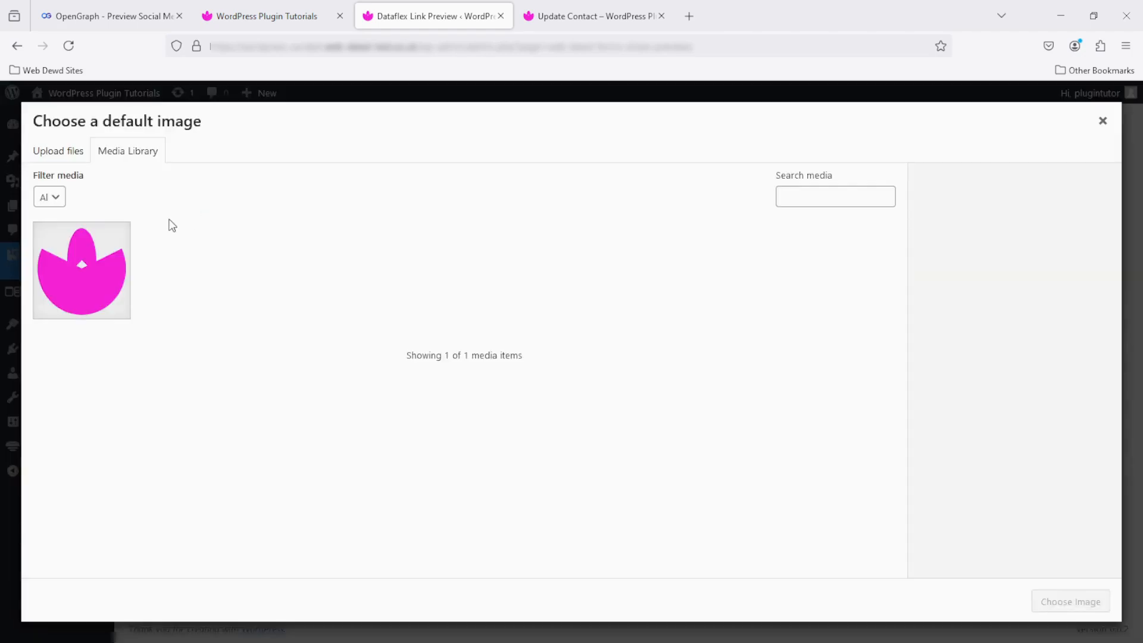
left_click(95, 262)
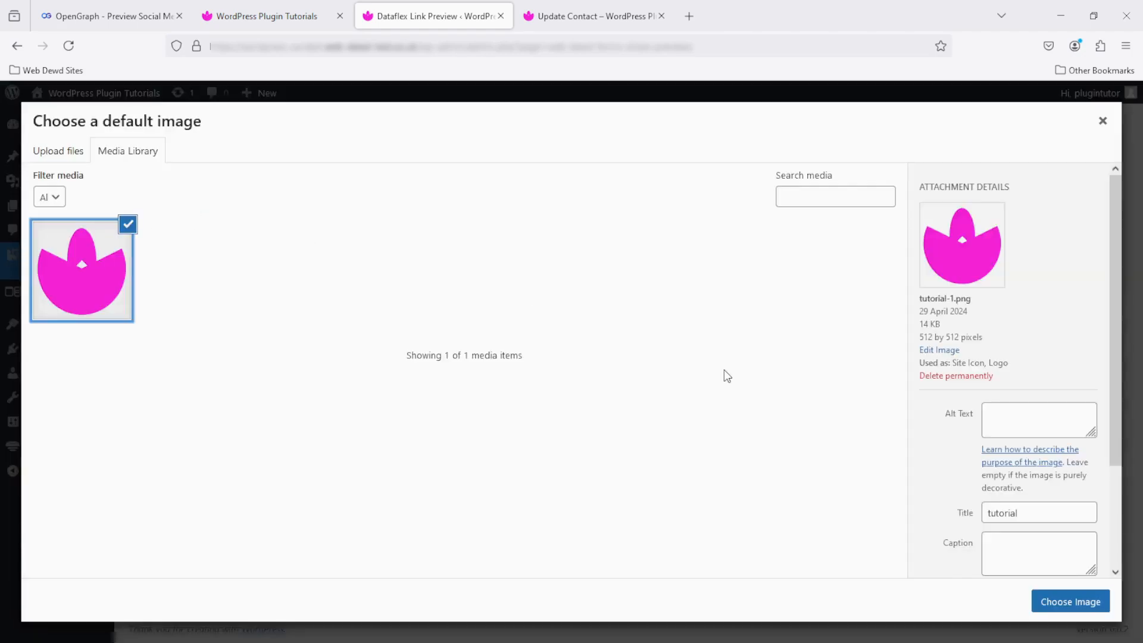
left_click(1067, 599)
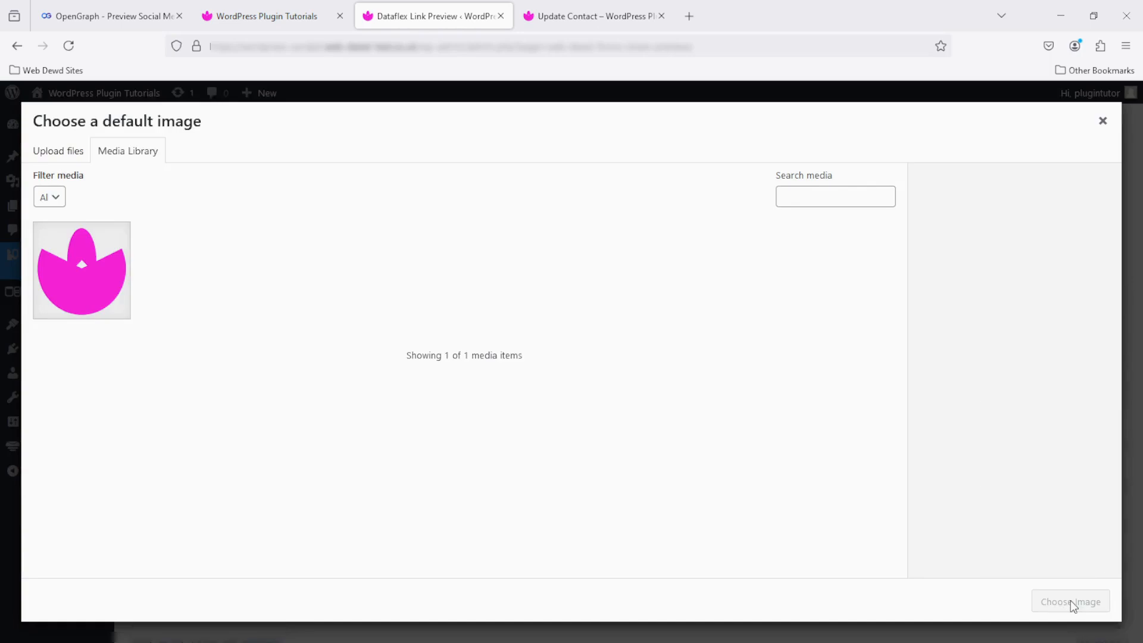
left_click(1102, 121)
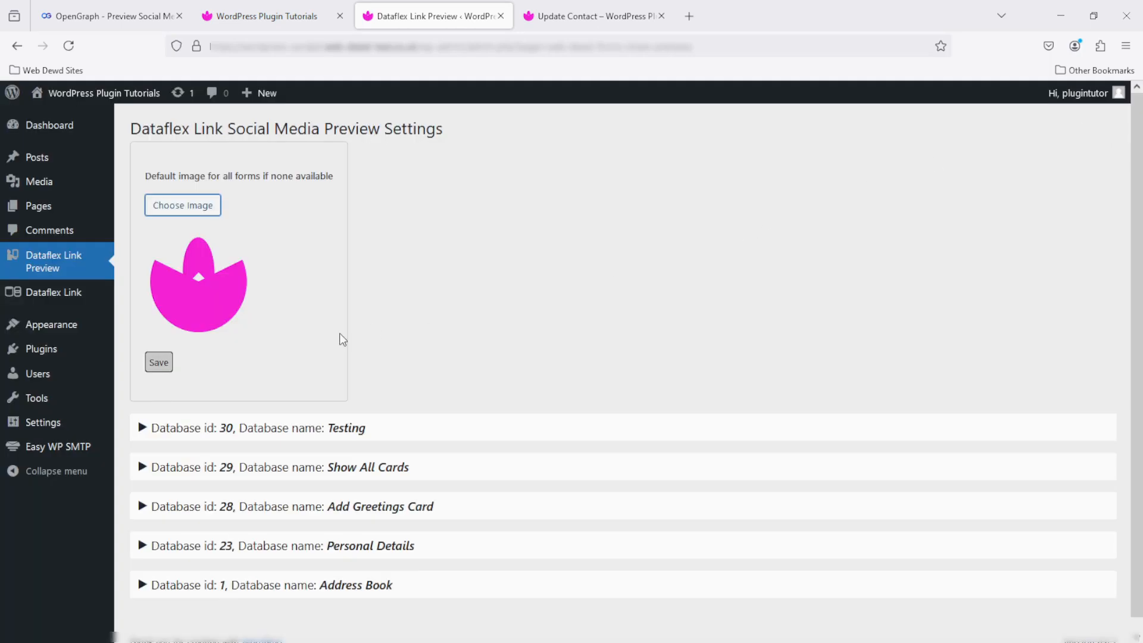
left_click(159, 364)
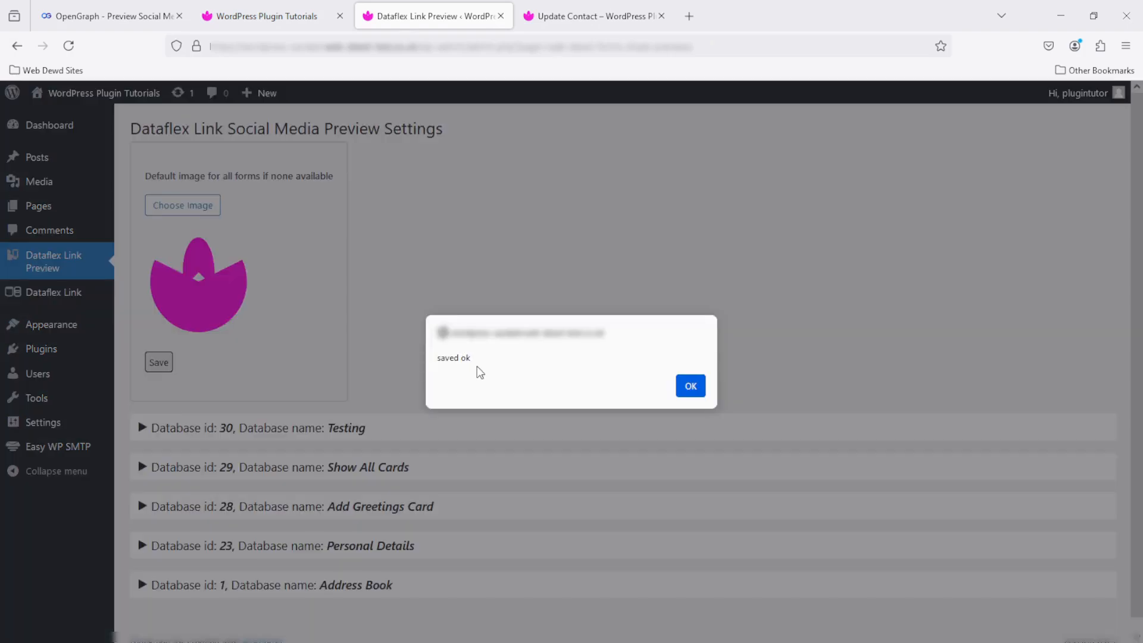
left_click(690, 386)
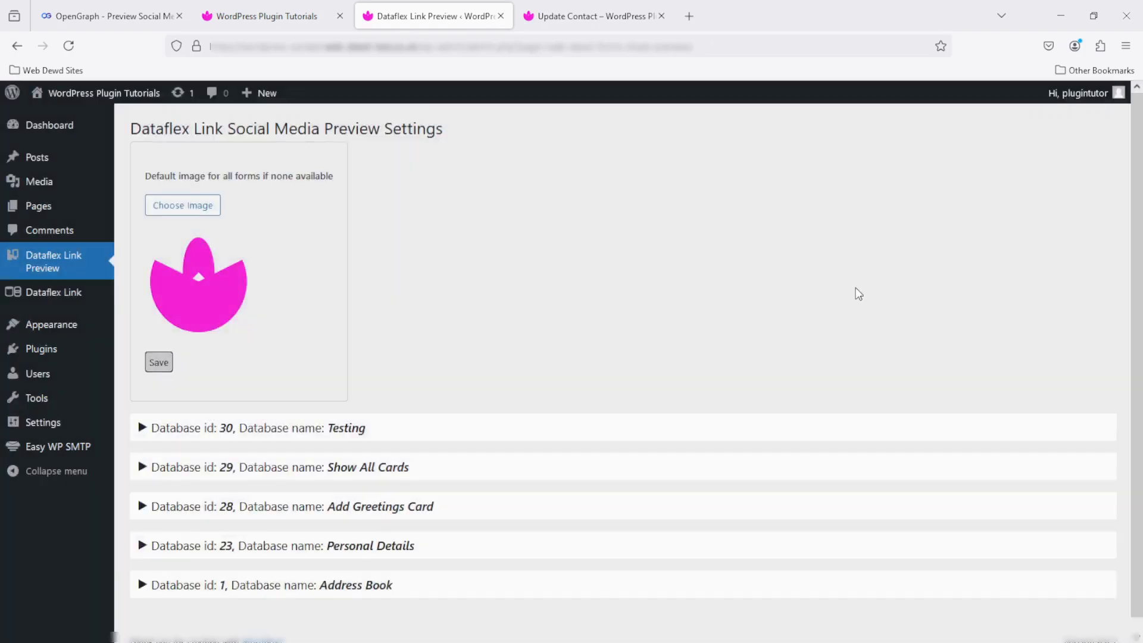
Step: For the Address Book database, build the Facebook title from the site text WordPress Plugin Tutorials and the form name Address Book
left_click(187, 590)
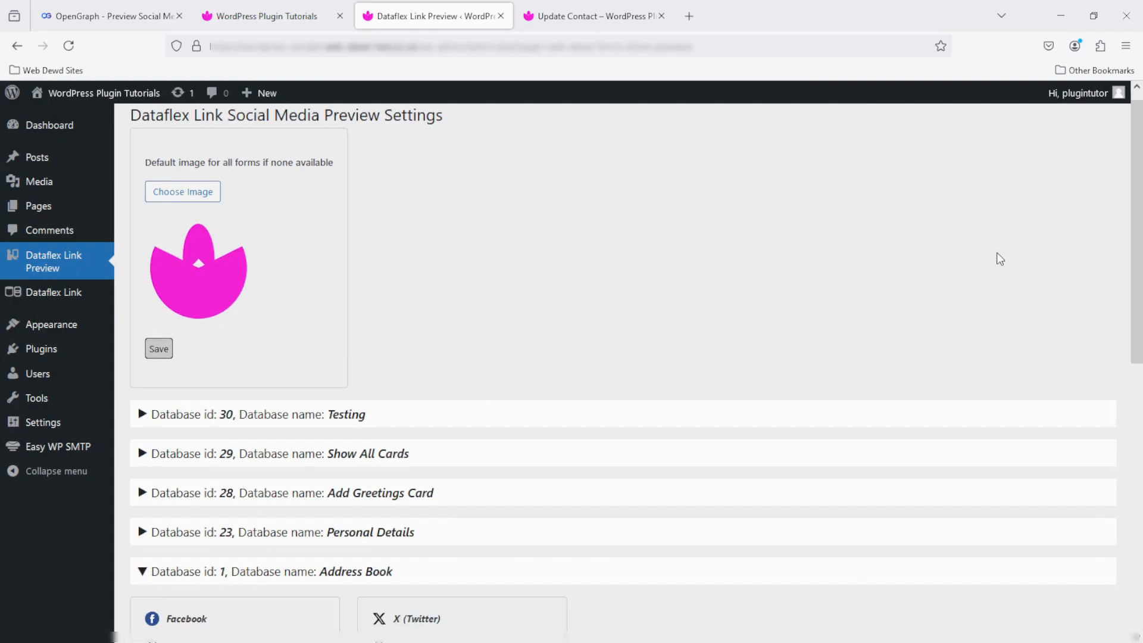
scroll(1140, 184, "down", 5)
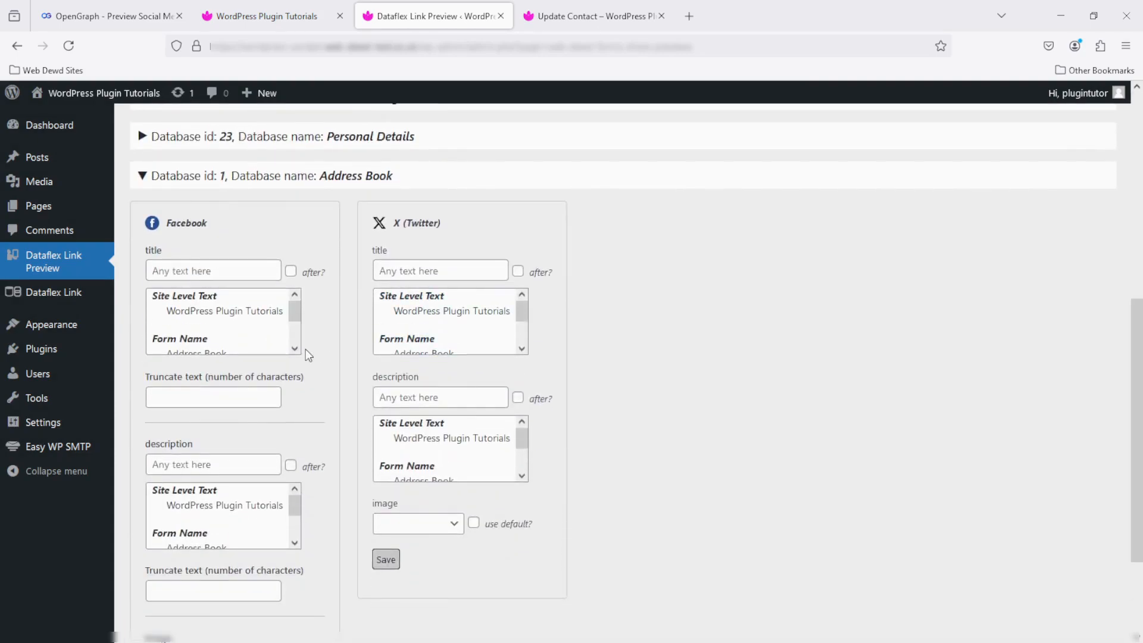
mouse_move(292, 311)
left_mouse_down()
mouse_move(293, 337)
mouse_move(297, 297)
left_mouse_up()
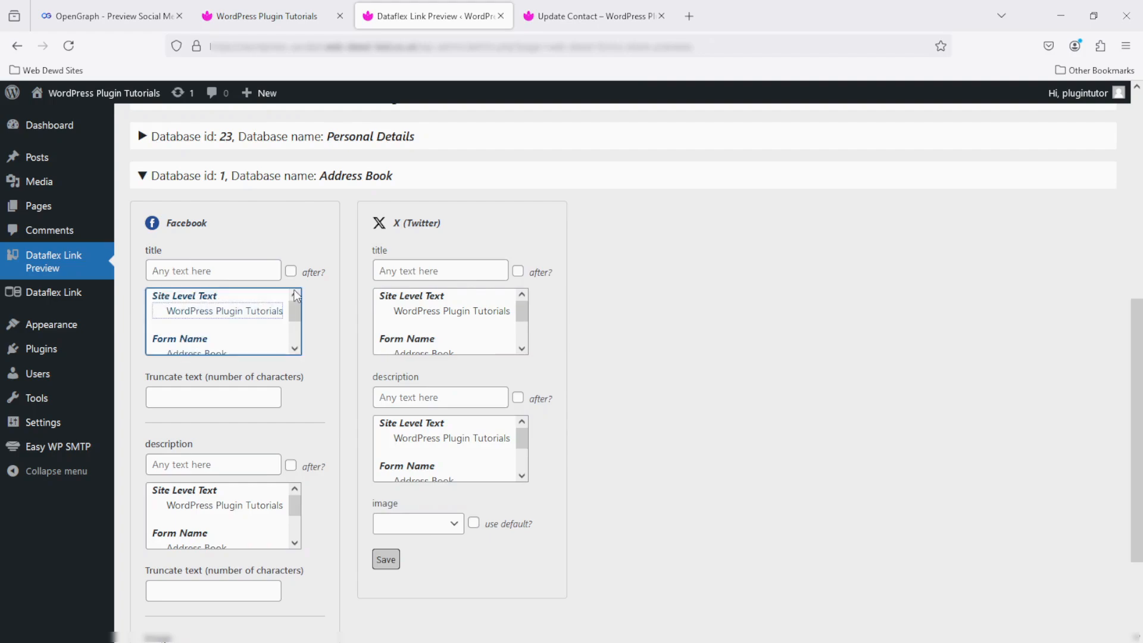
left_click(220, 313)
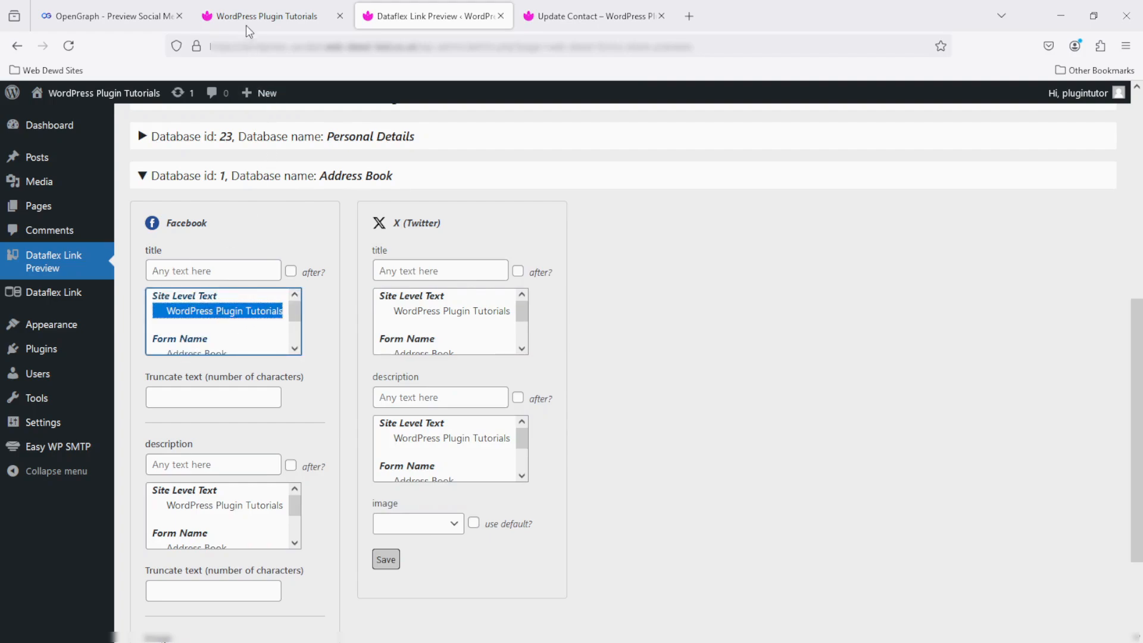
mouse_move(283, 16)
left_click_drag(294, 309, 296, 323)
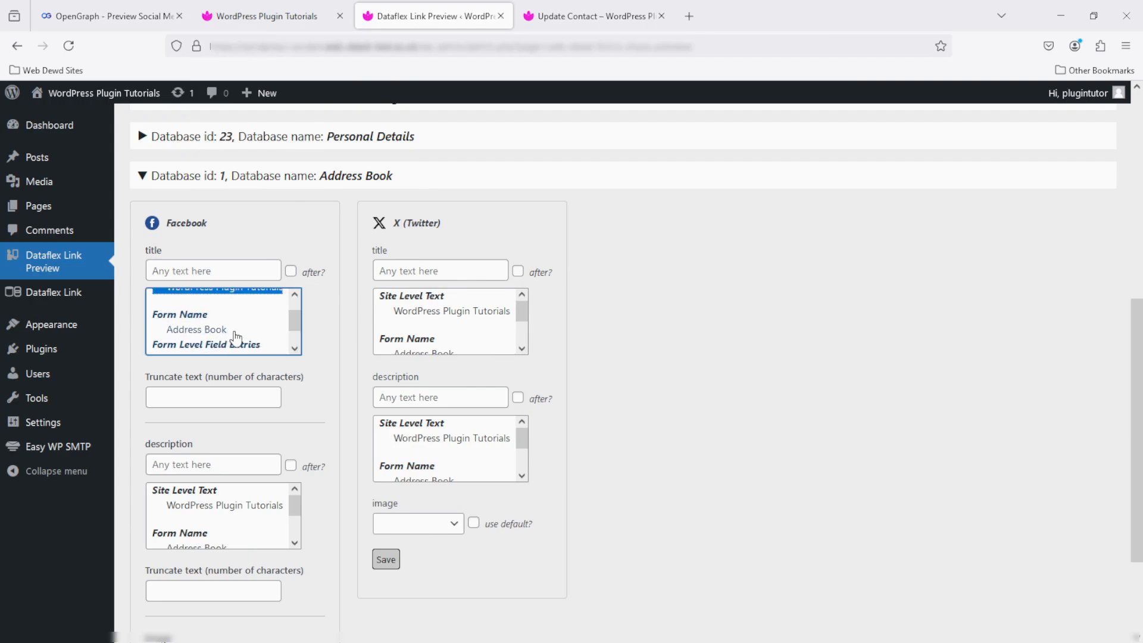
left_click(234, 331, "ctrl")
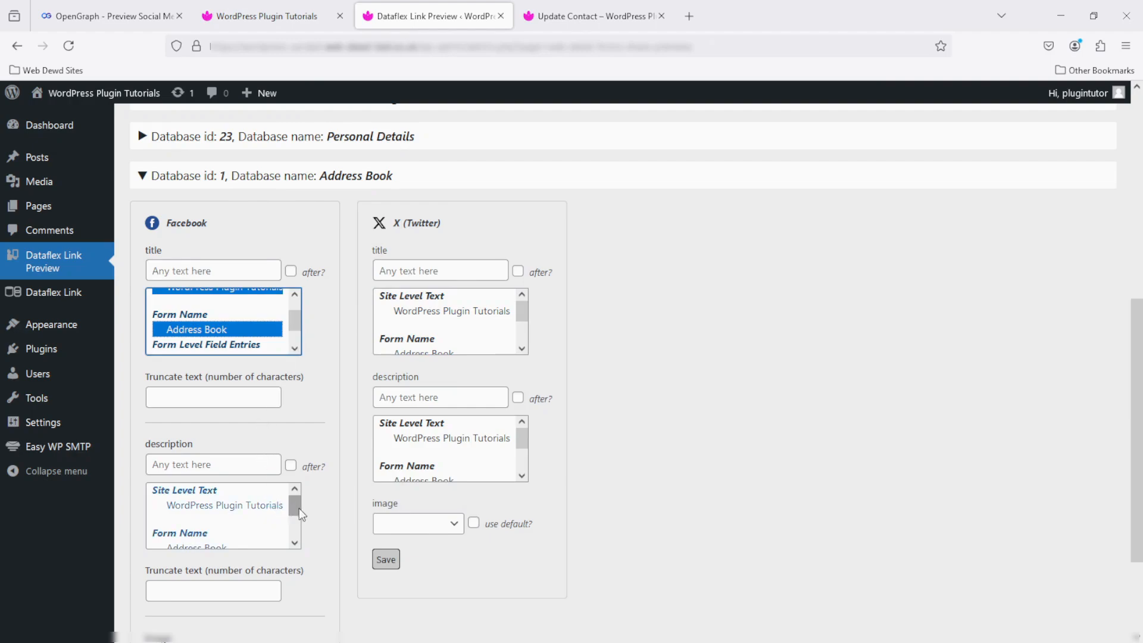
Step: Use the Name and Region field entries for the Address Book's Facebook description
left_click_drag(295, 506, 297, 527)
left_click(220, 525)
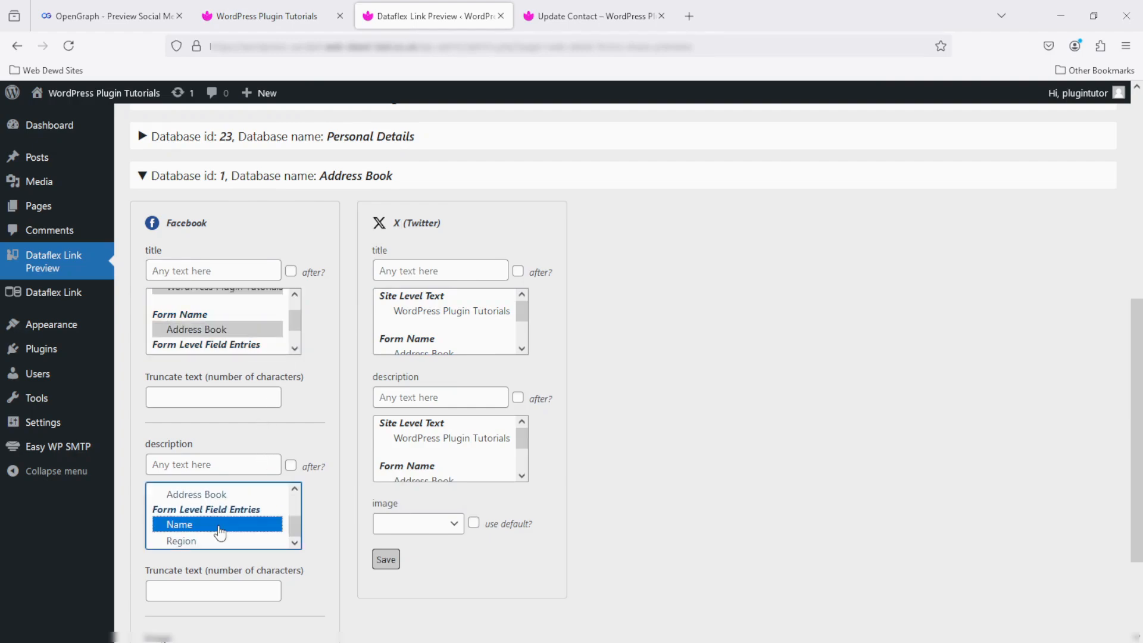
left_click(223, 539, "ctrl")
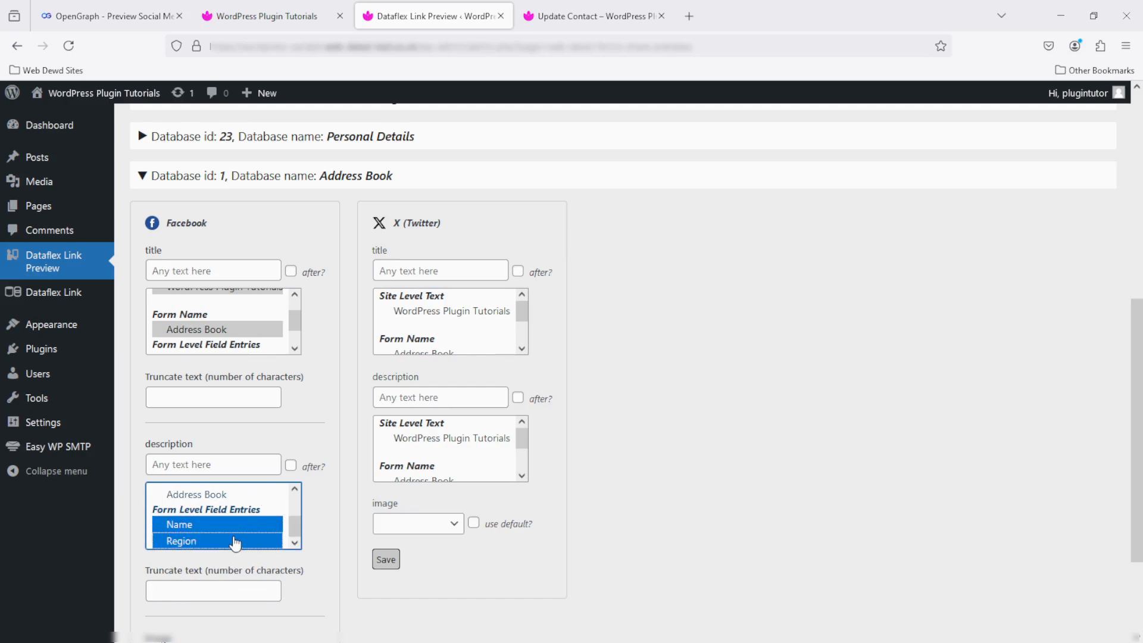
Step: Set the Facebook image to Contact picture with the default image as fallback, and save the Facebook settings
scroll(1132, 343, "down", 3)
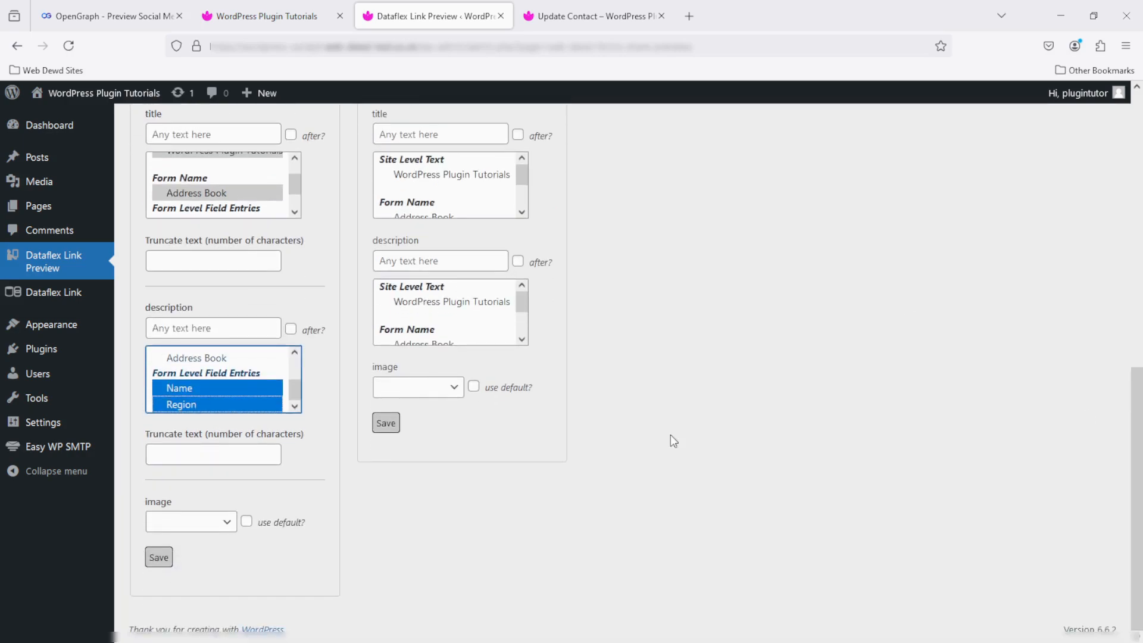
left_click(227, 524)
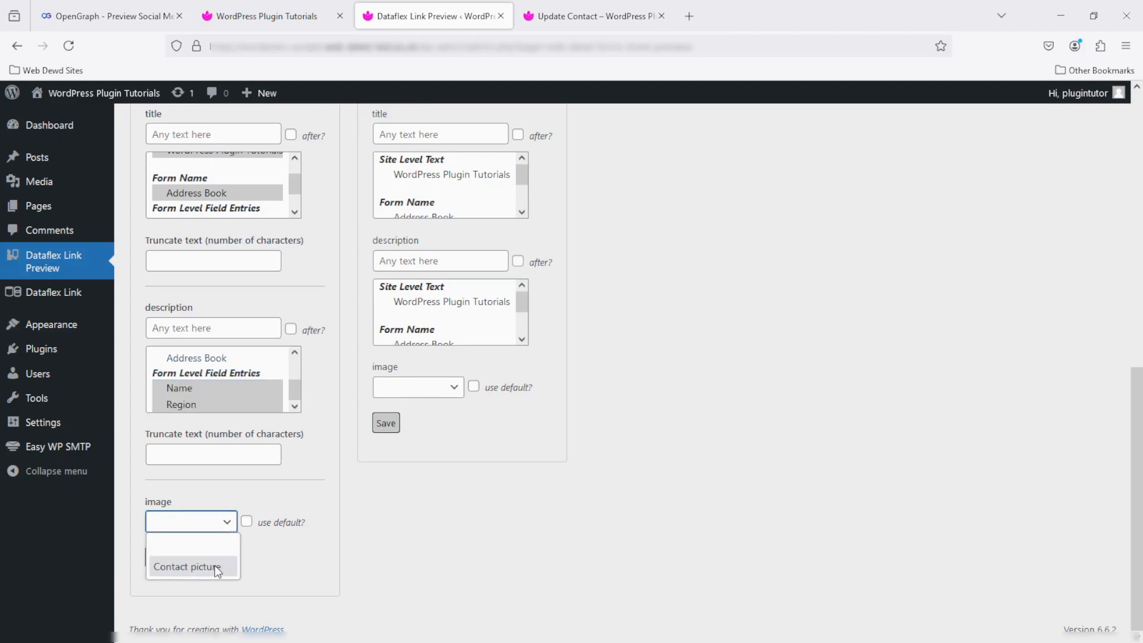
left_click(215, 566)
left_click(246, 523)
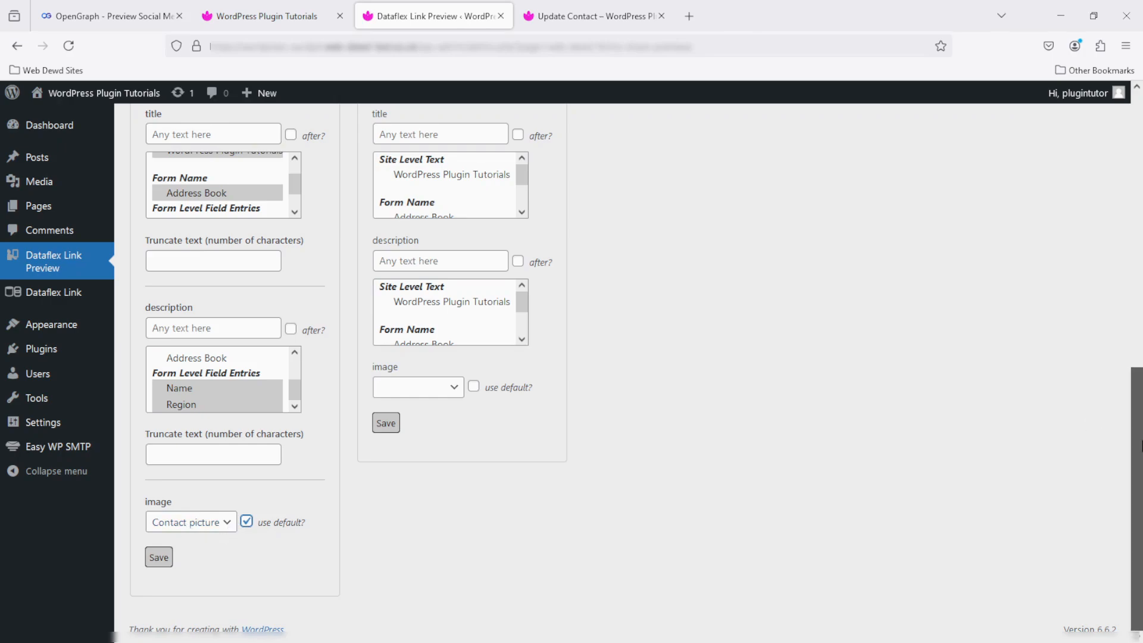
left_click_drag(1132, 439, 1095, 225)
scroll(1106, 428, "down", 7)
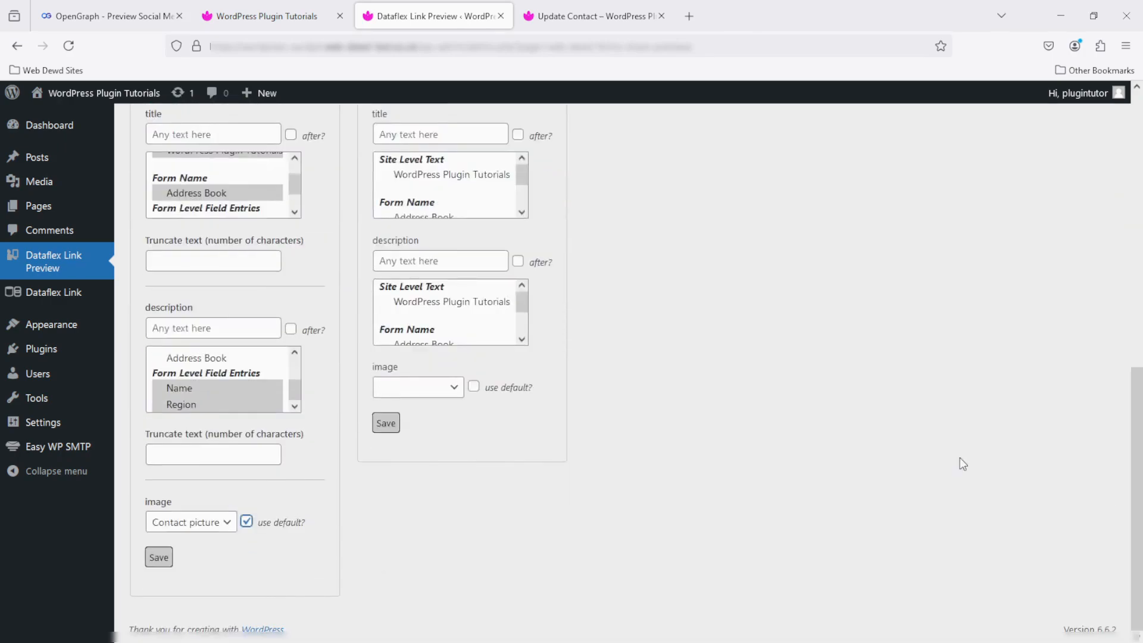
left_click(156, 560)
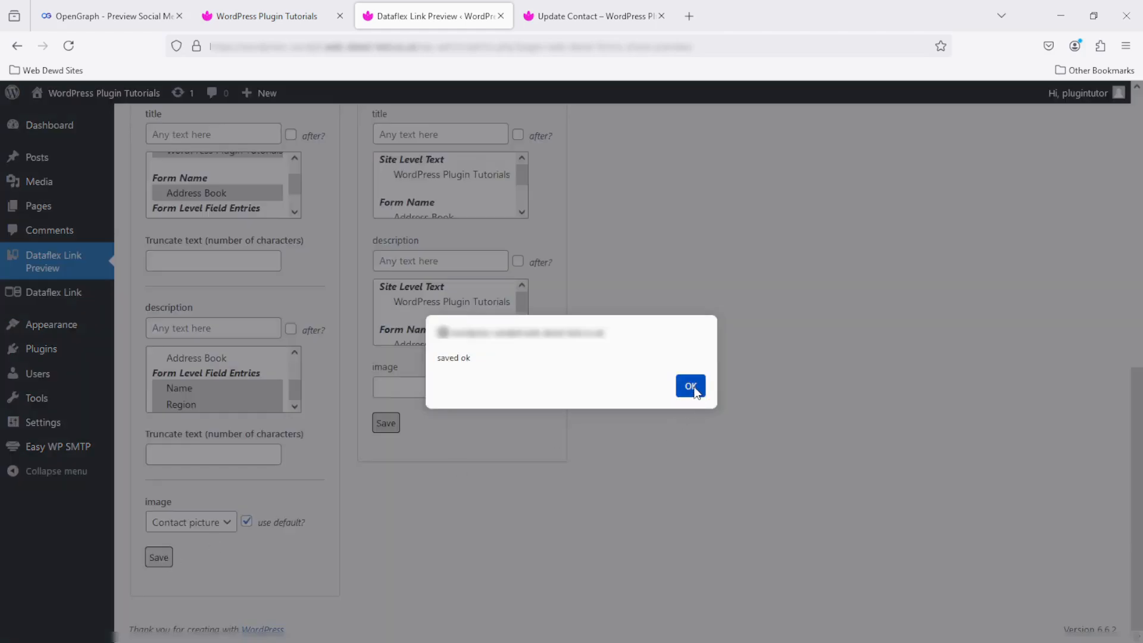
left_click(691, 387)
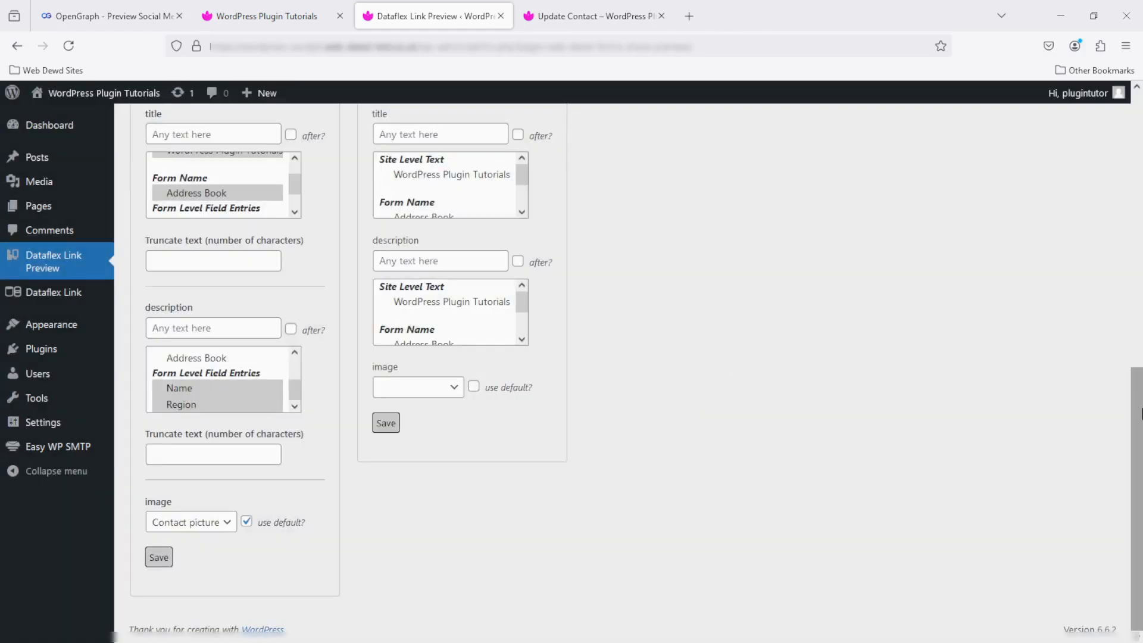
Step: Build the Address Book's X (Twitter) title from the form name Address Book and the Name field entry
left_click_drag(1135, 426, 1133, 349)
left_click_drag(522, 347, 526, 366)
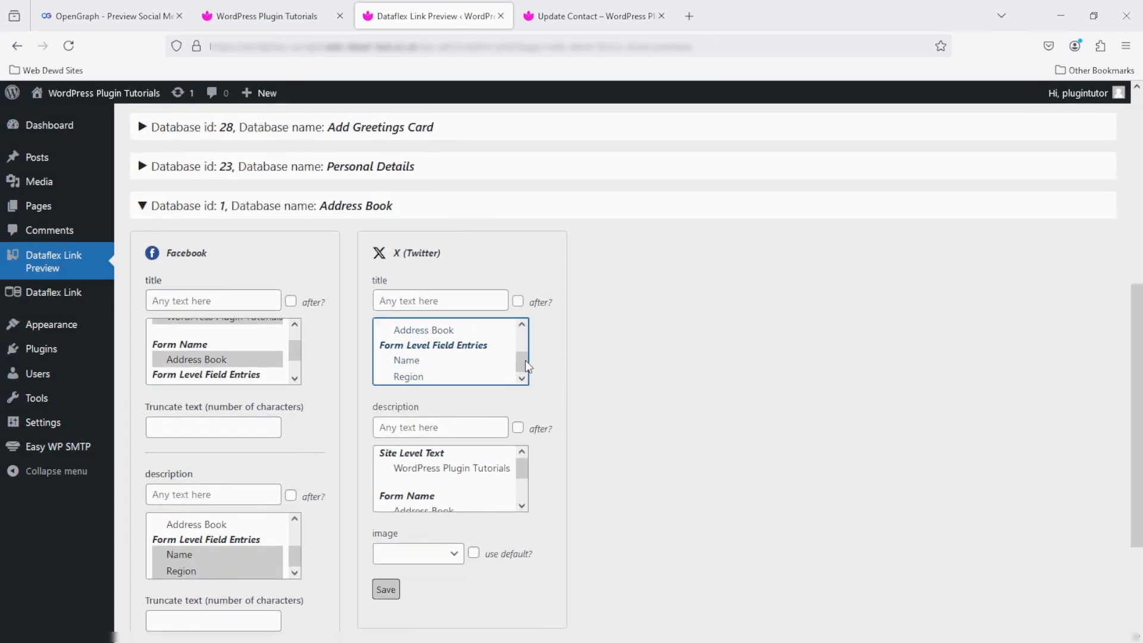
left_click(420, 334)
left_click(420, 362, "ctrl")
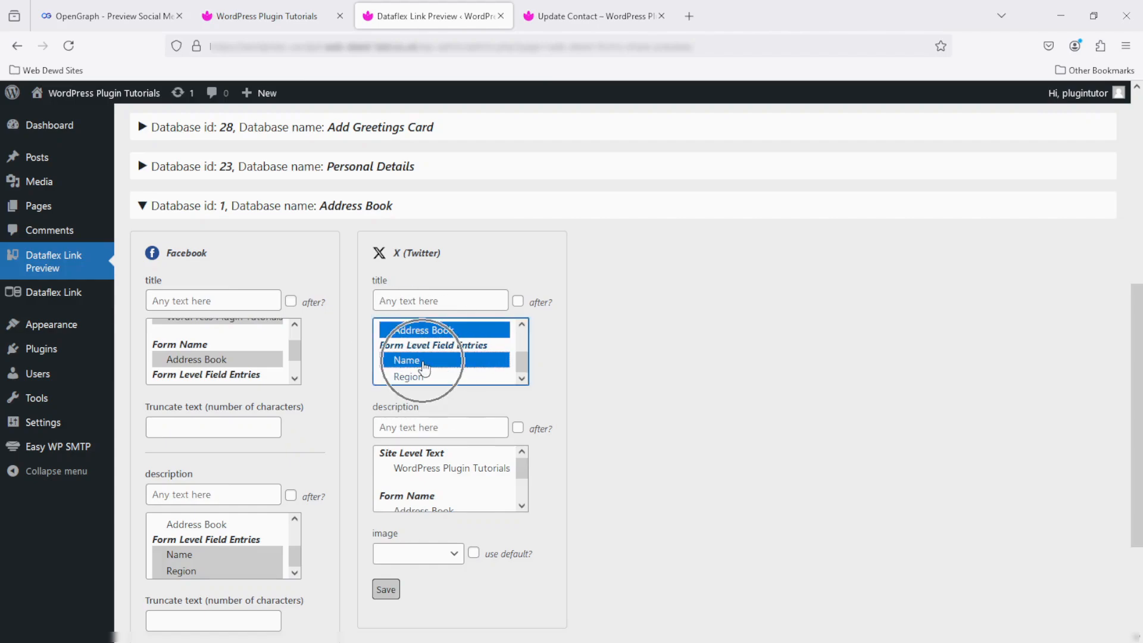
Step: Use the Name and Region field entries for the Address Book's X (Twitter) description
left_click_drag(521, 465, 517, 505)
left_click(462, 486)
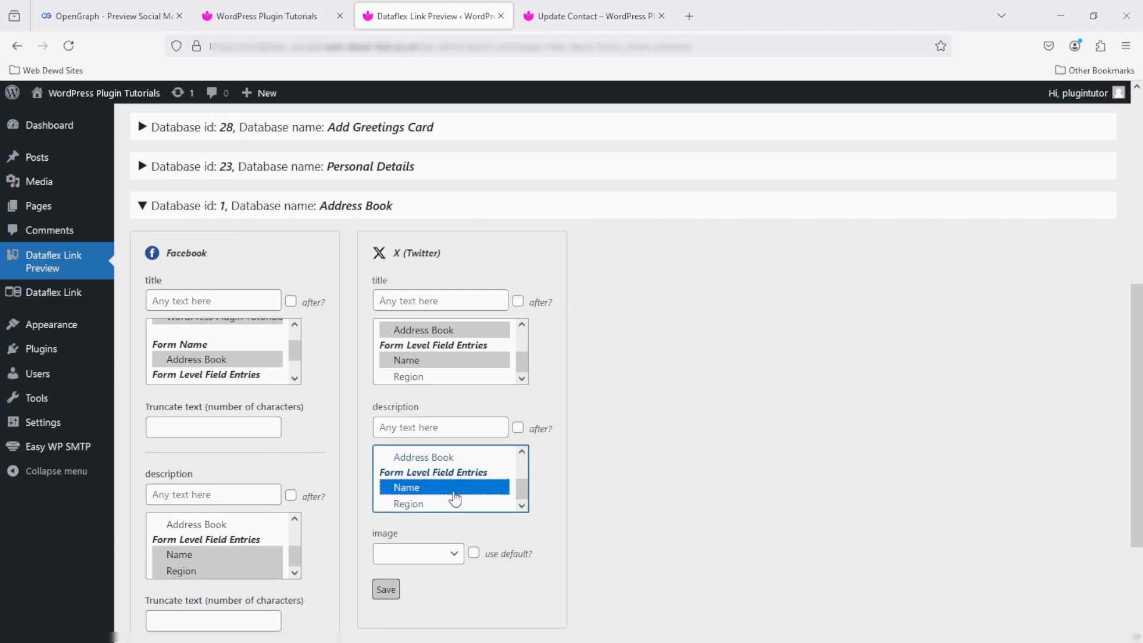
left_click(457, 505, "ctrl")
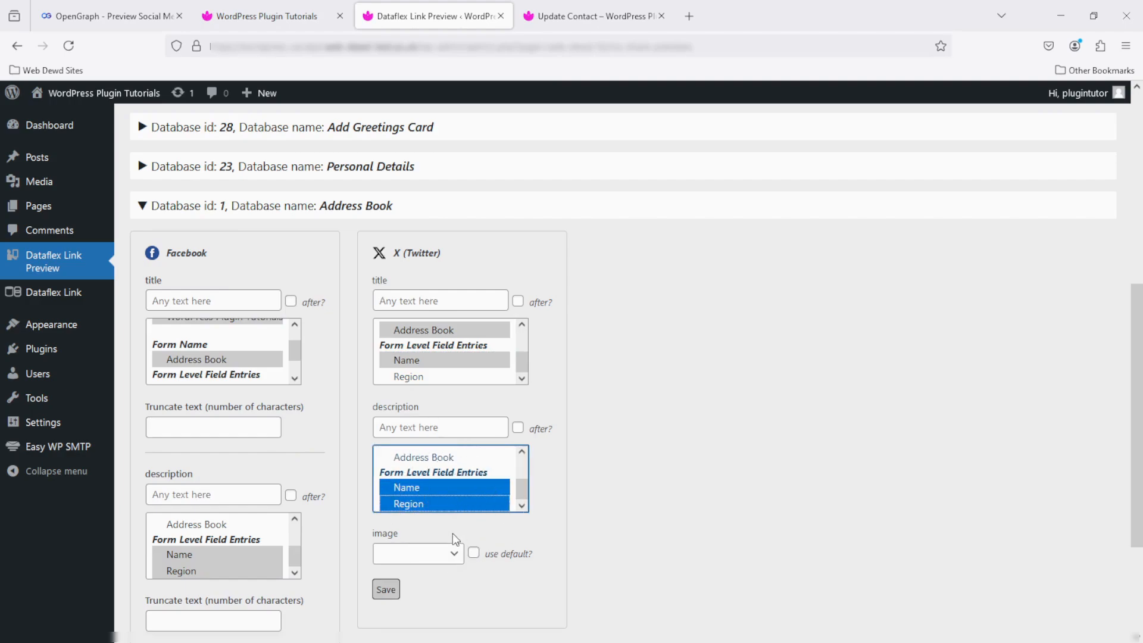
Step: Set the X (Twitter) image to Contact picture with the default image as fallback, and save the X settings
left_click(456, 558)
left_click(438, 596)
left_click(474, 555)
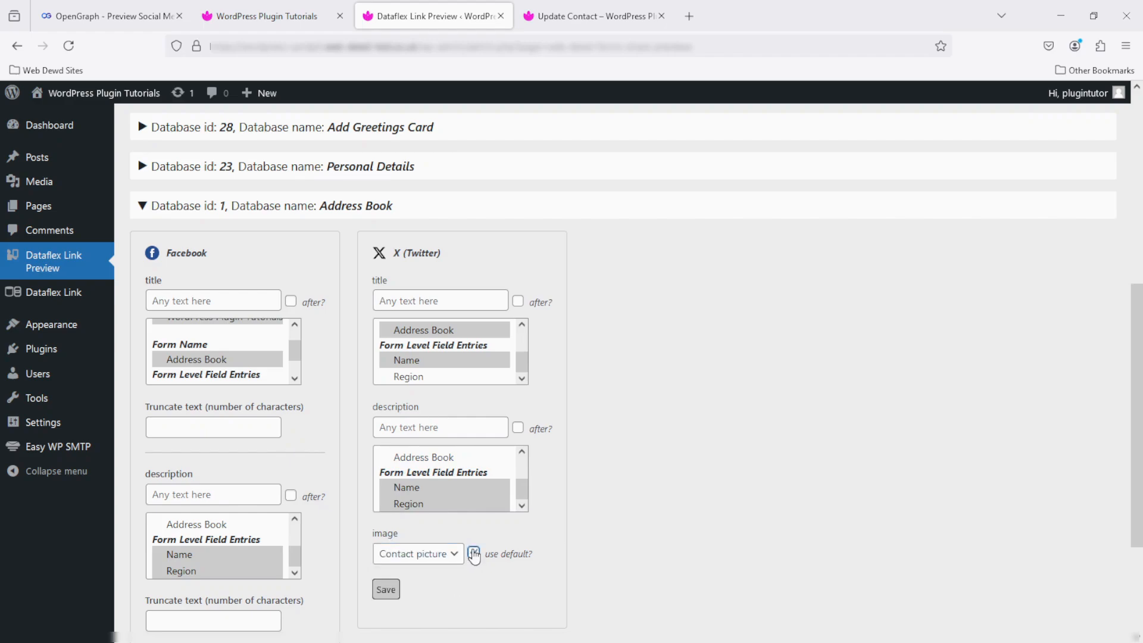
left_click(385, 590)
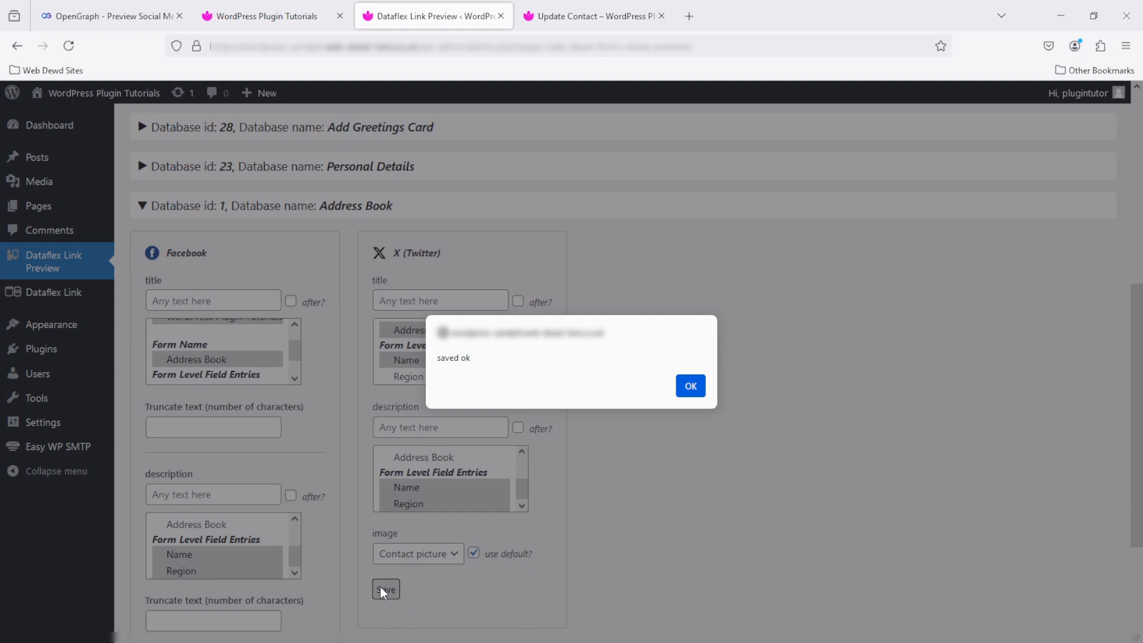
Step: Acknowledge the X settings save and open the Palace of Westminster contact's standalone read-only page from the contact search results
left_click(698, 388)
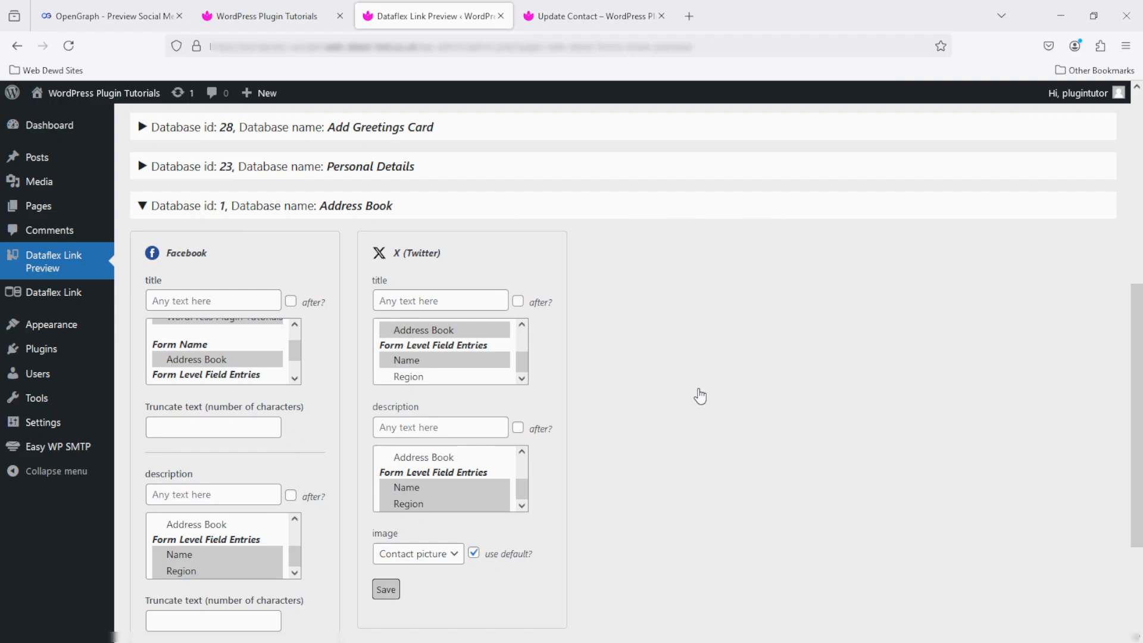
left_click(268, 15)
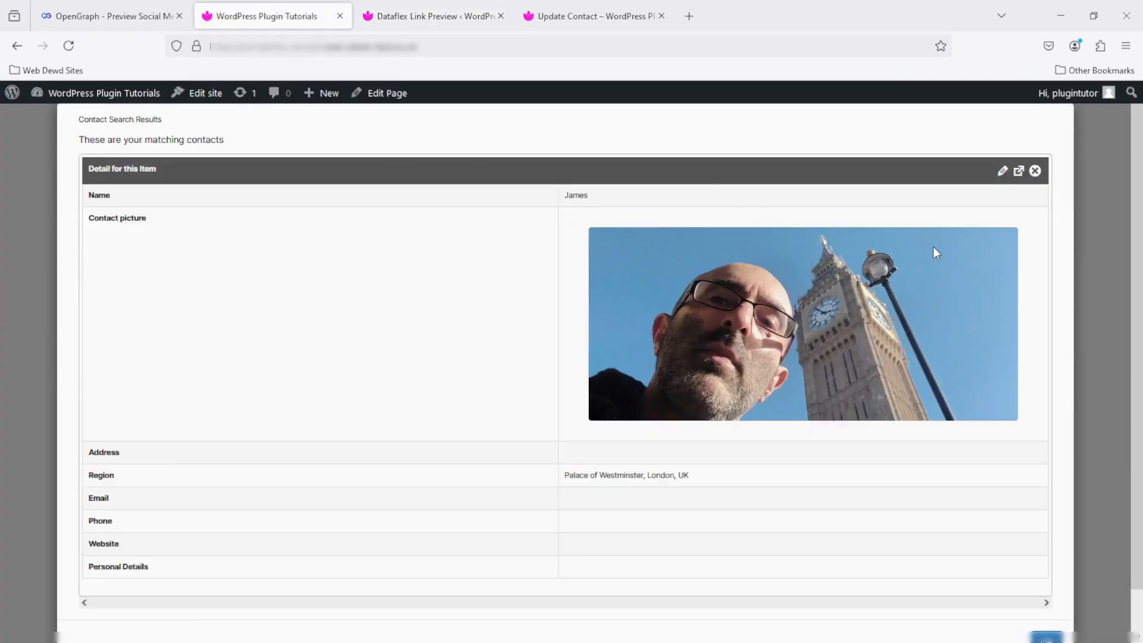
left_click(1019, 170)
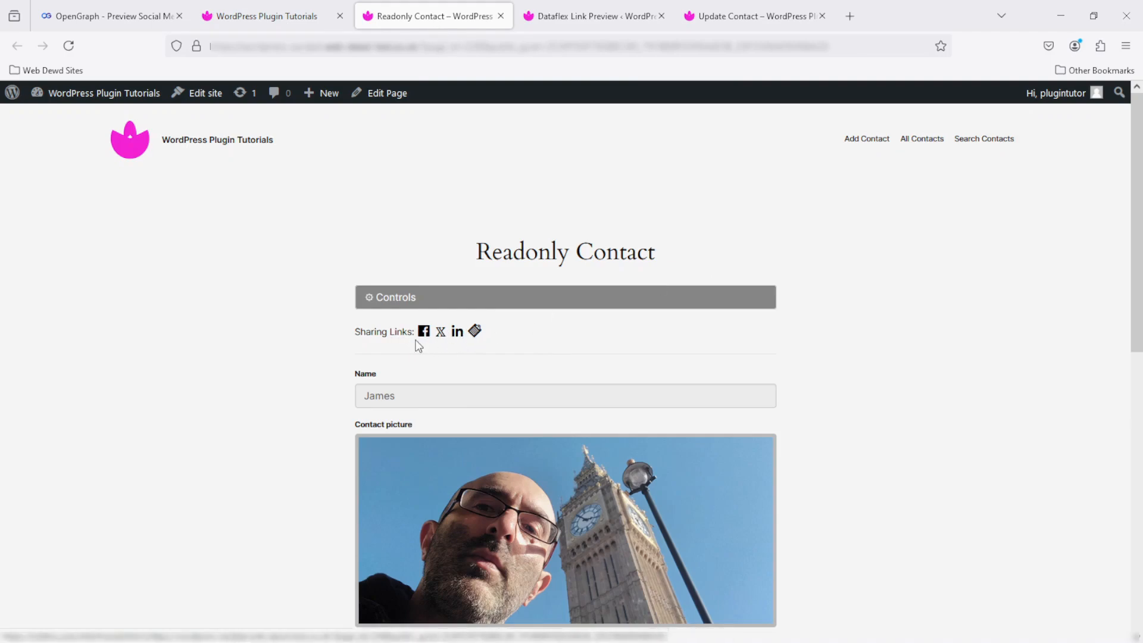
Step: Check the Readonly Contact page's full URL on opengraph.xyz and examine its Facebook, X and LinkedIn link previews
key("ctrl+l")
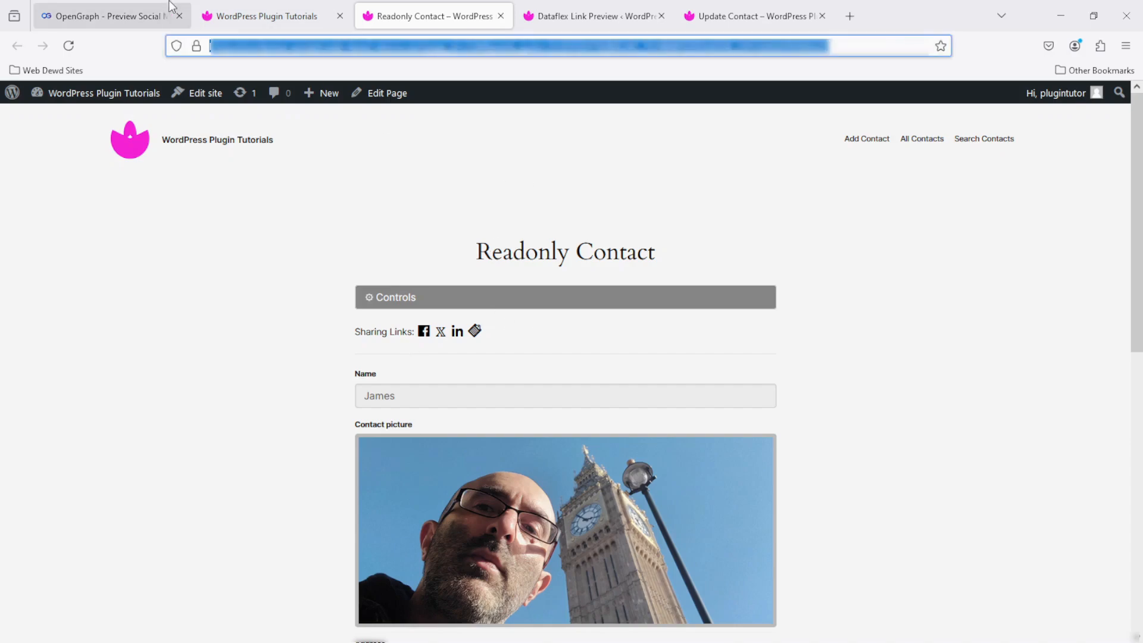
left_click(121, 1)
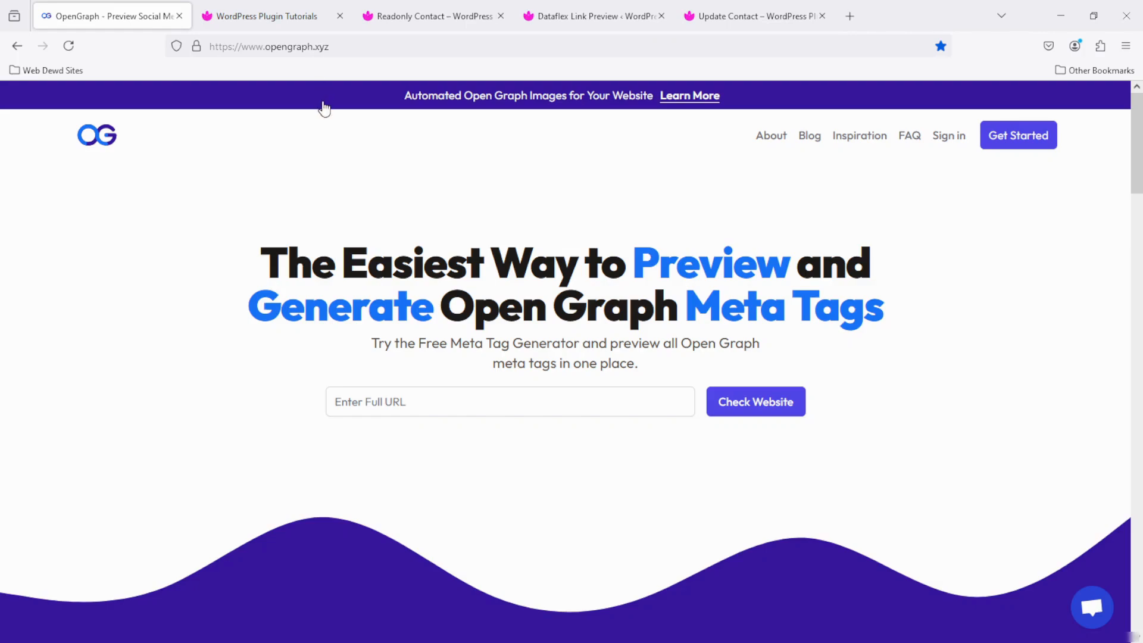
left_click(381, 404)
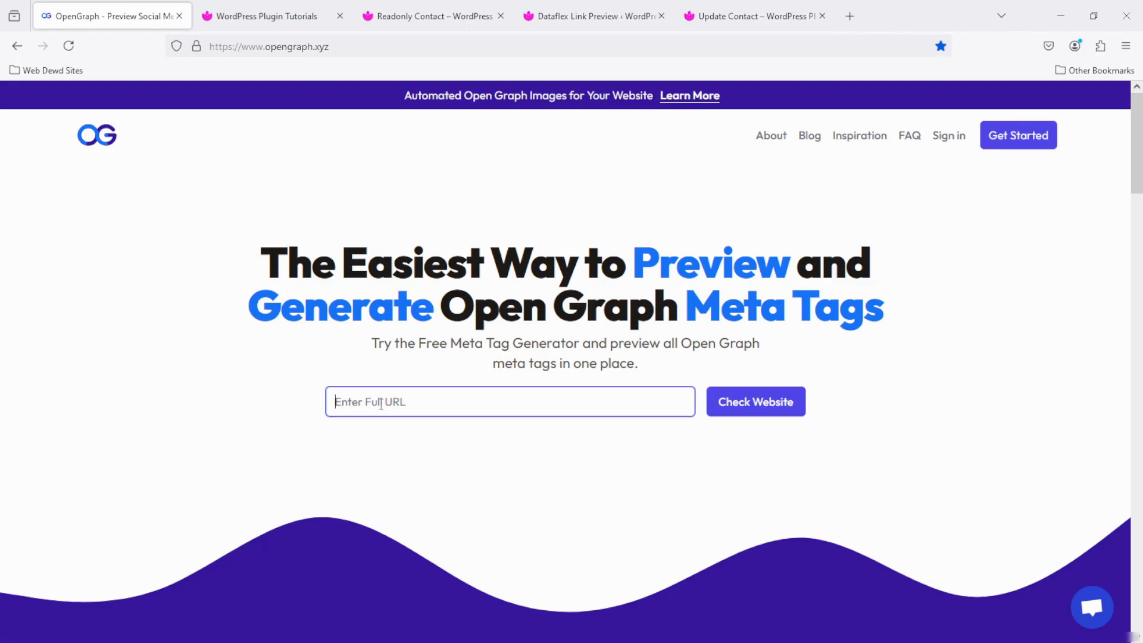
key("ctrl+v")
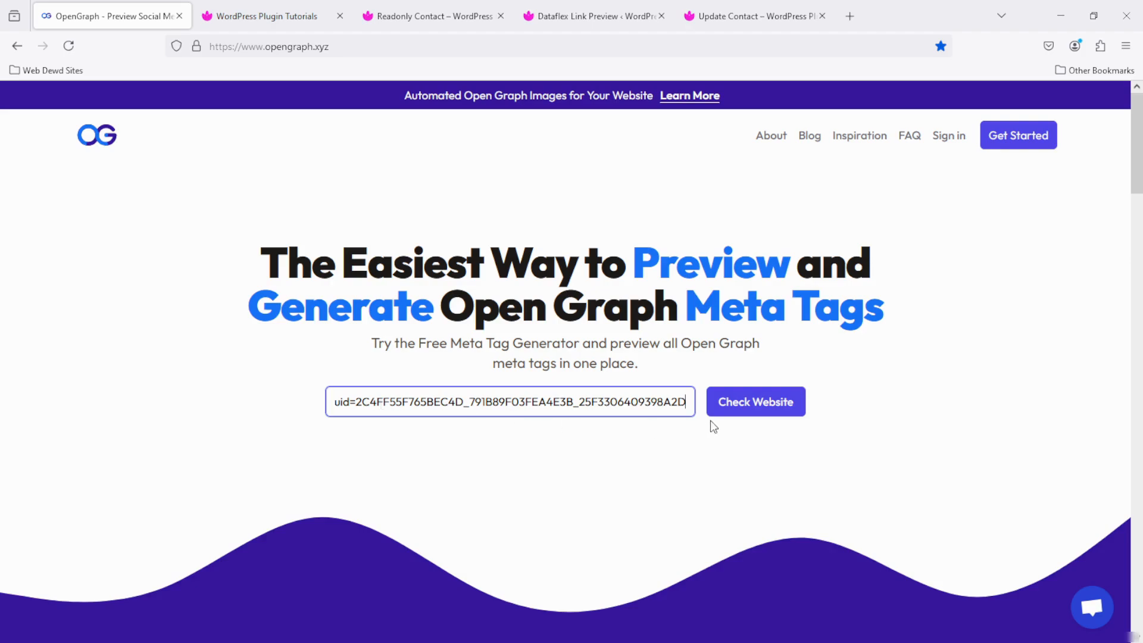
left_click(775, 409)
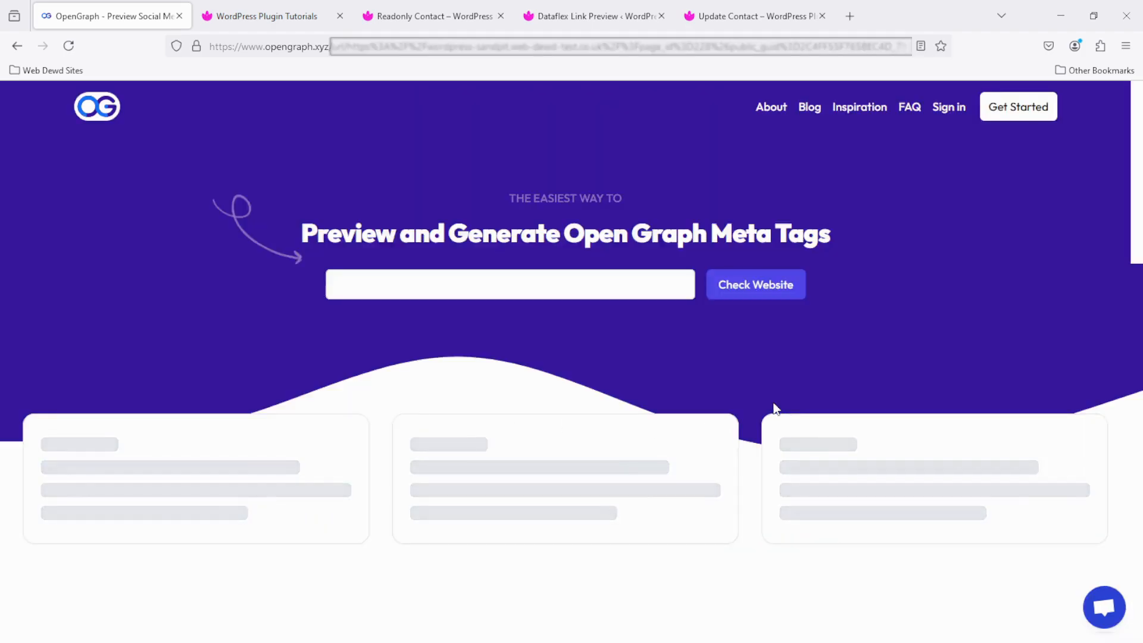
left_click_drag(1140, 160, 1141, 256)
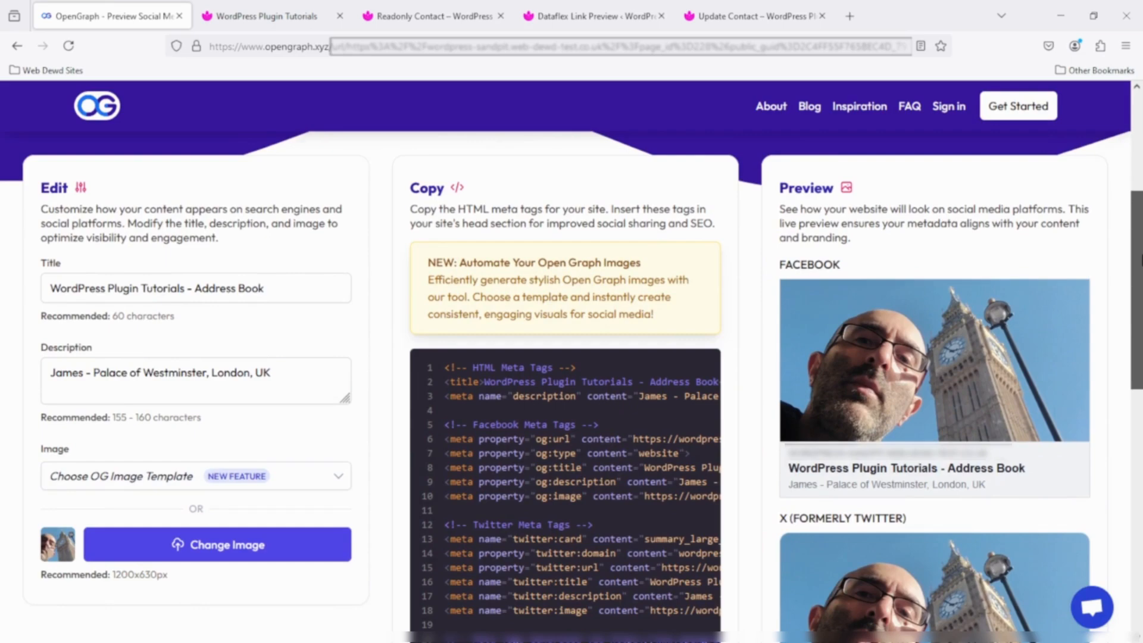
scroll(886, 459, "down", 6)
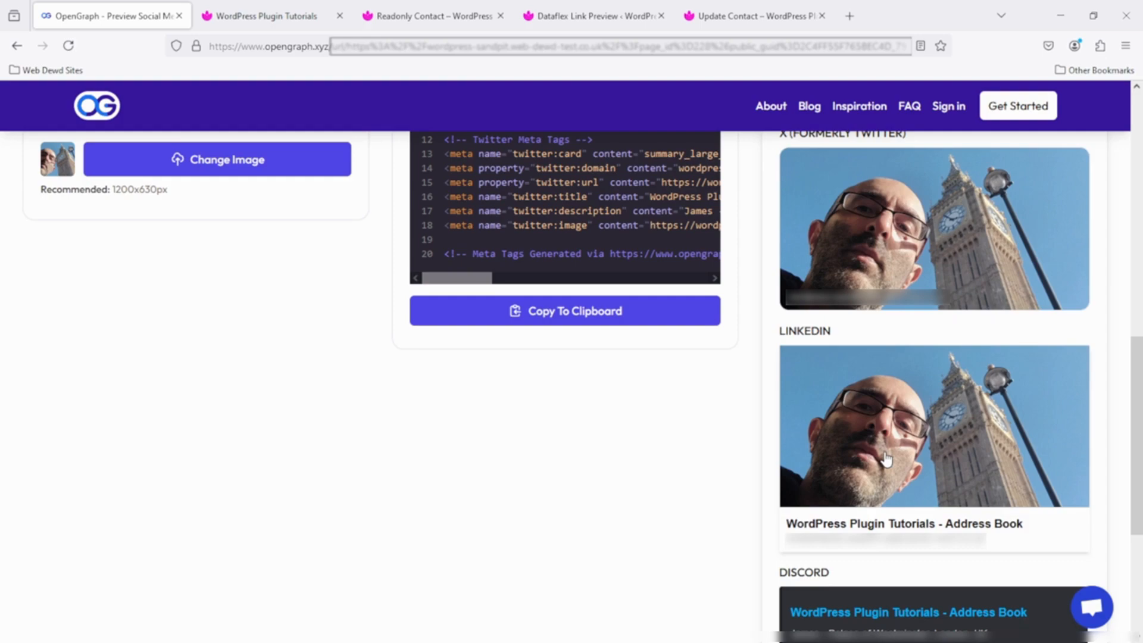